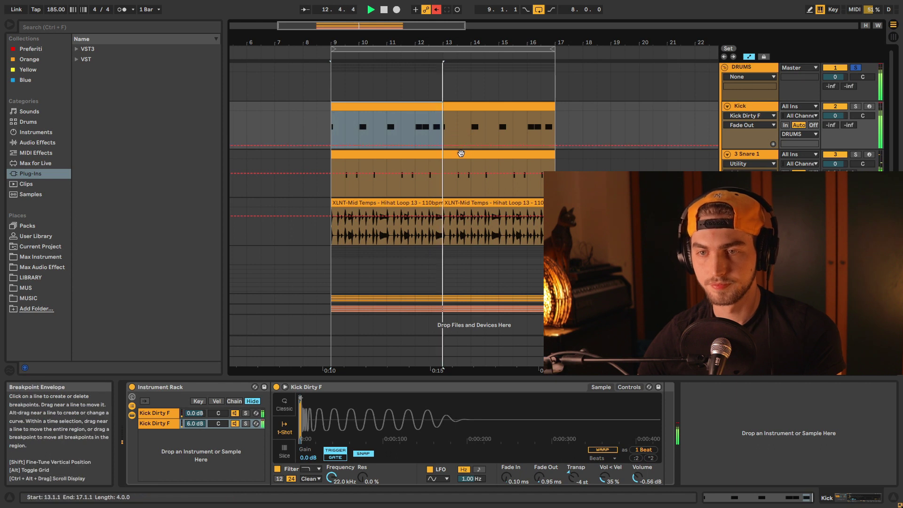
Review the 3 Snare 1 track's effect chain and its ValhallaPlate reverb during playback, closing the plug-in and stopping playback.
{"action": "left_click", "coordinate": [756, 154]}
{"action": "left_click_drag", "start_coordinate": [842, 495], "coordinate": [876, 497]}
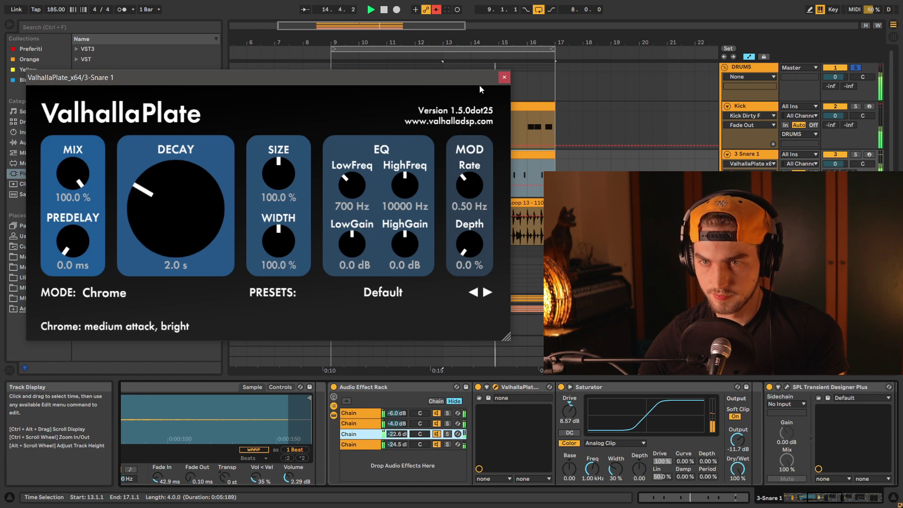
{"action": "left_click", "coordinate": [502, 77]}
{"action": "key", "text": "space"}
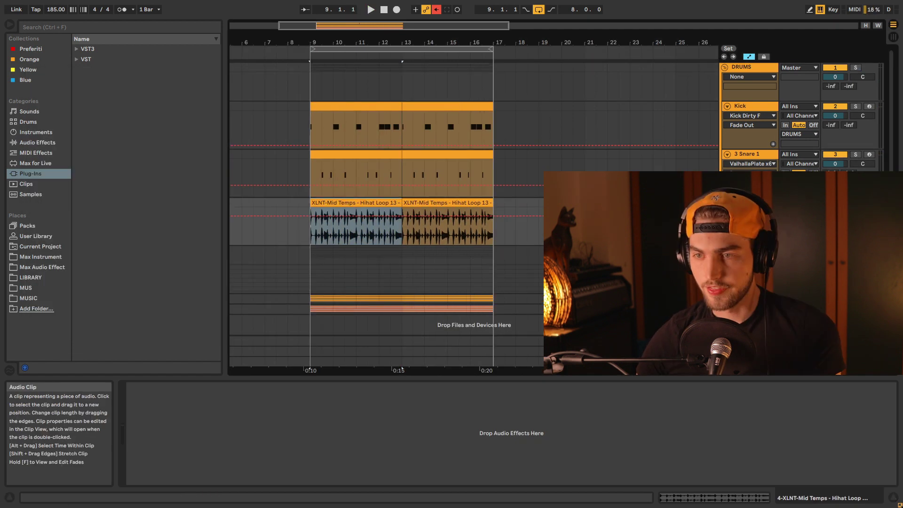
Look over the hi-hat loop and the devices on the WITH NOISE tracks holding the Serum rack, TAL-U-No-LX and ANA2.
{"action": "left_click", "coordinate": [356, 219]}
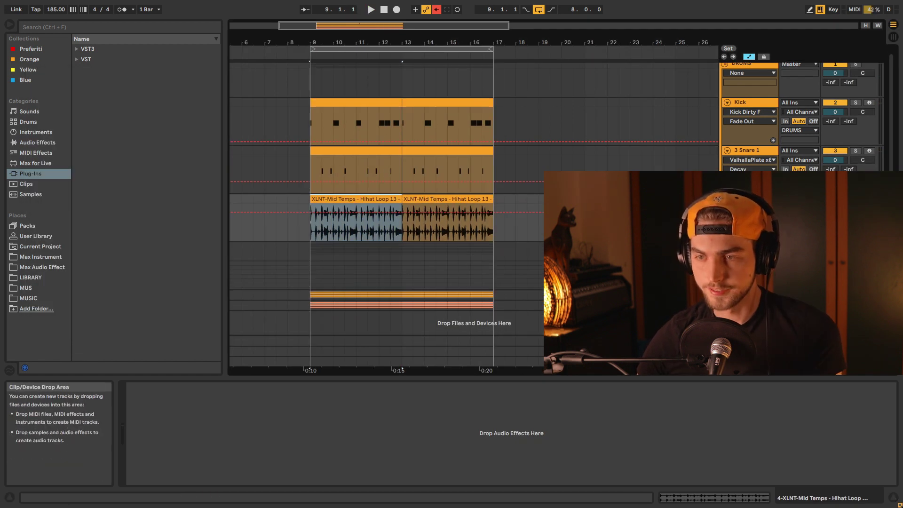
{"action": "scroll", "coordinate": [618, 128], "scroll_direction": "down", "scroll_amount": 6}
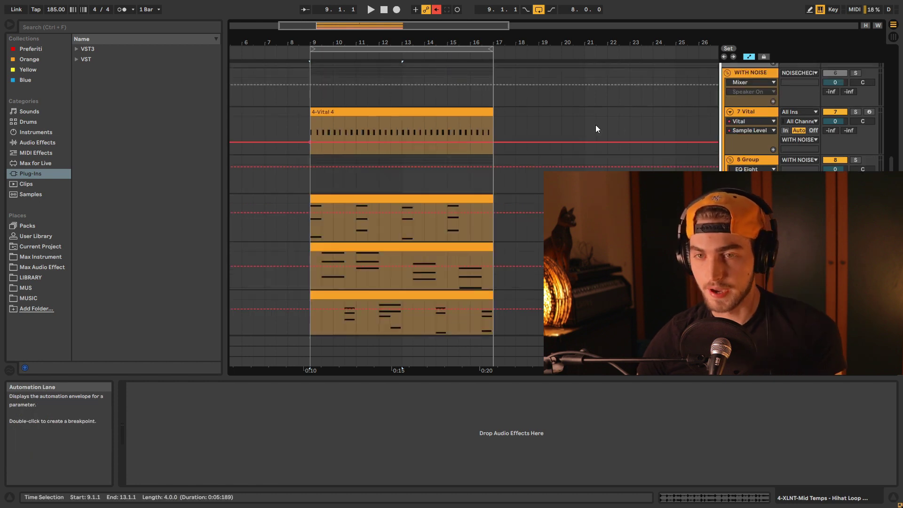
{"action": "scroll", "coordinate": [529, 127], "scroll_direction": "down", "scroll_amount": 2}
{"action": "left_click", "coordinate": [755, 161]}
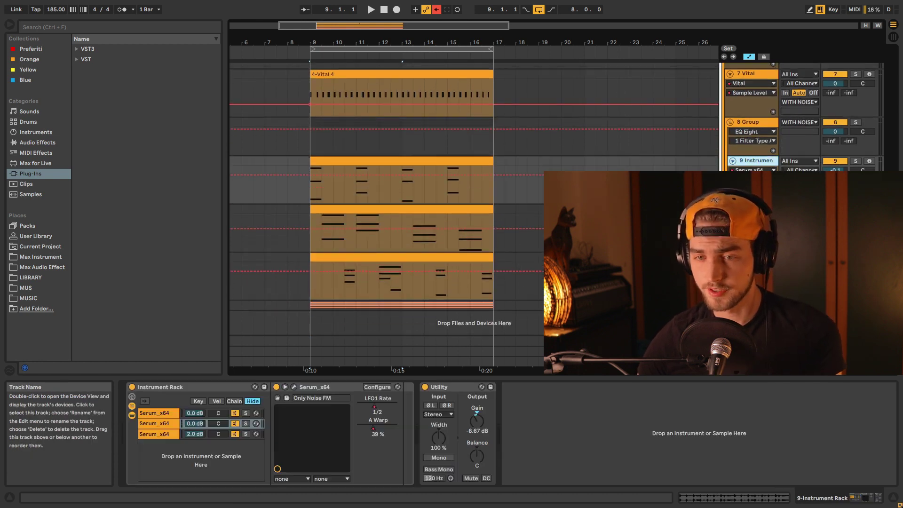
{"action": "left_click", "coordinate": [356, 167]}
{"action": "key", "text": "Down"}
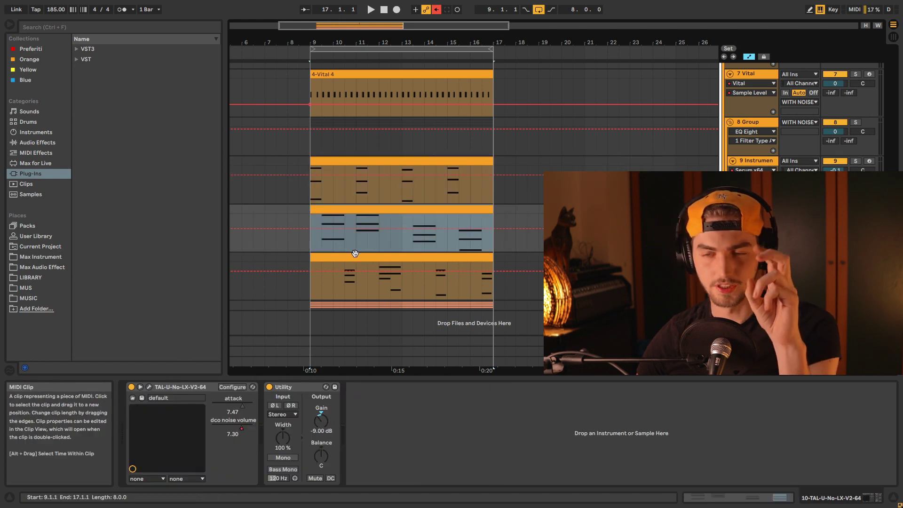
{"action": "left_click", "coordinate": [350, 259]}
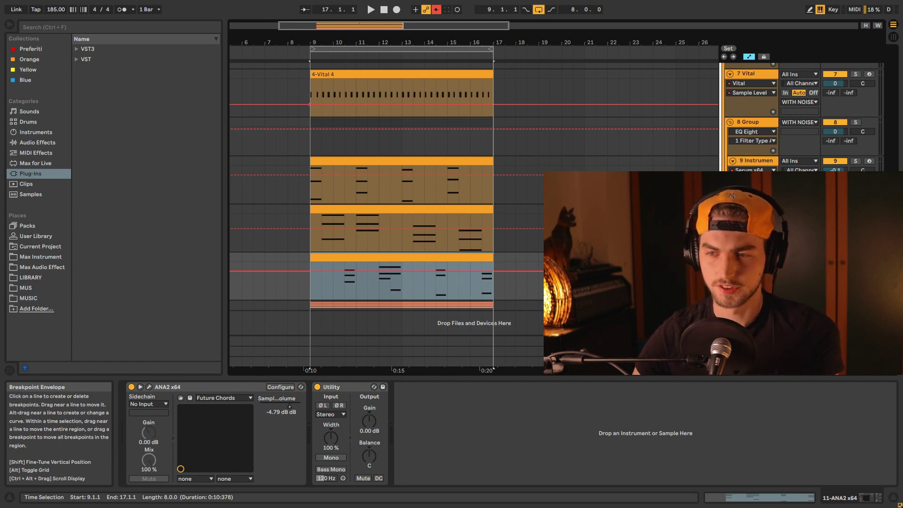
Unfold the tracks inside the NO NOISE group to show their MIDI clips and automation.
{"action": "left_click", "coordinate": [730, 305]}
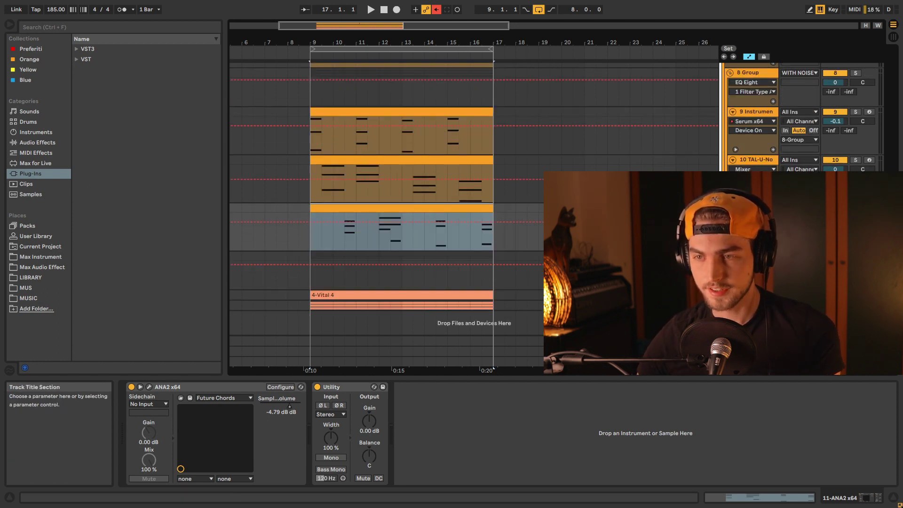
{"action": "left_click", "coordinate": [731, 295]}
{"action": "left_click", "coordinate": [731, 304]}
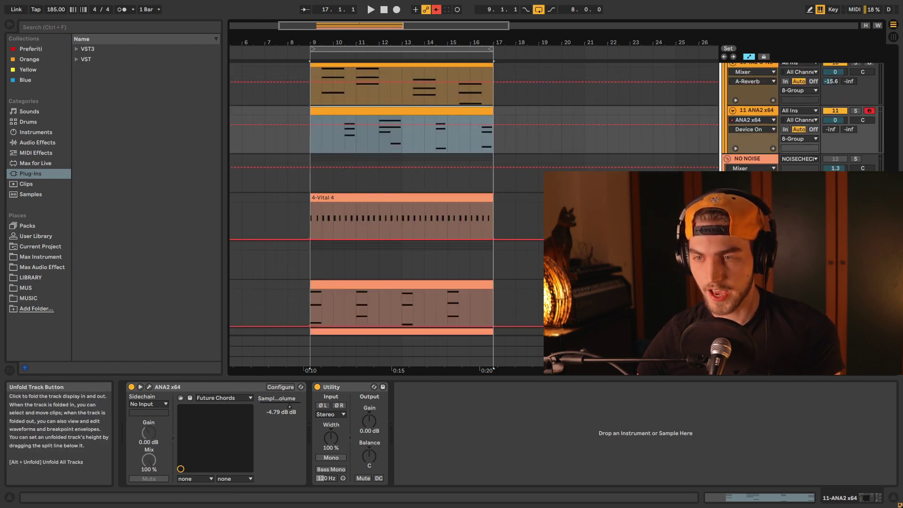
{"action": "left_click", "coordinate": [732, 284]}
{"action": "left_click", "coordinate": [732, 294]}
{"action": "left_click", "coordinate": [733, 305]}
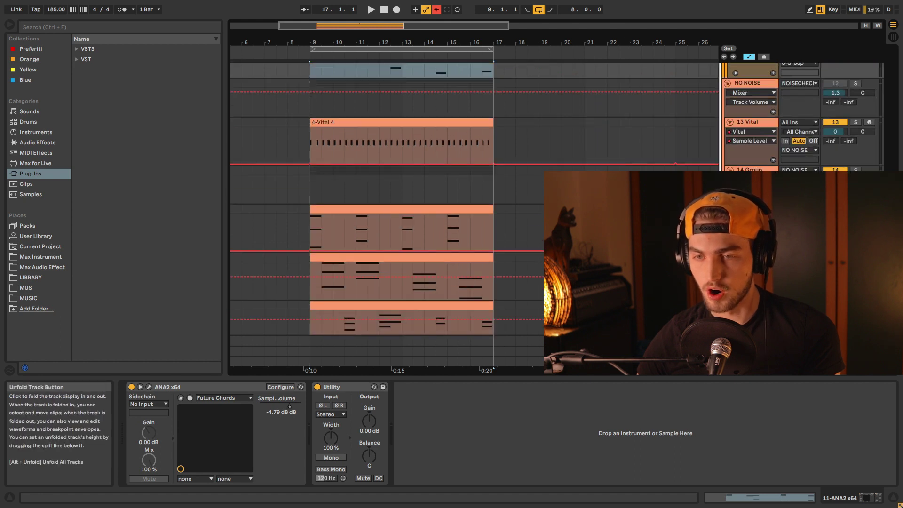
{"action": "scroll", "coordinate": [752, 282], "scroll_direction": "down", "scroll_amount": 2}
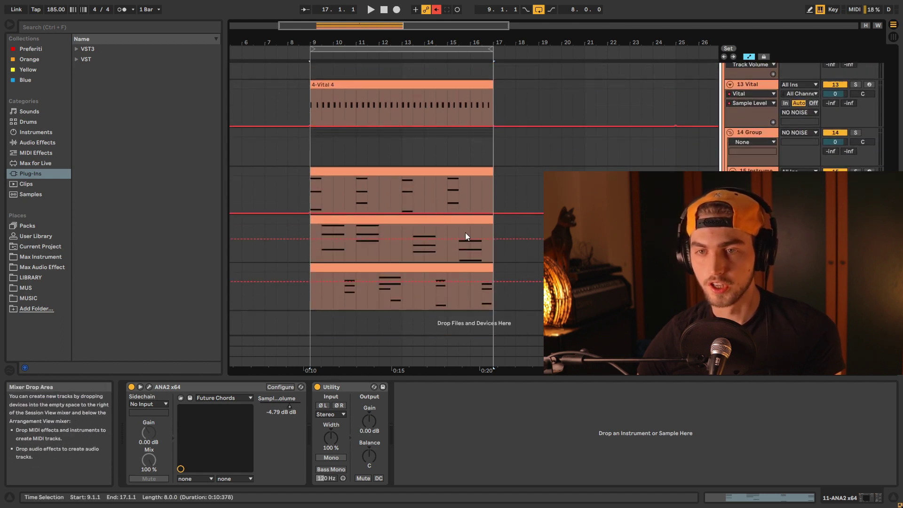
{"action": "scroll", "coordinate": [407, 218], "scroll_direction": "up", "scroll_amount": 1}
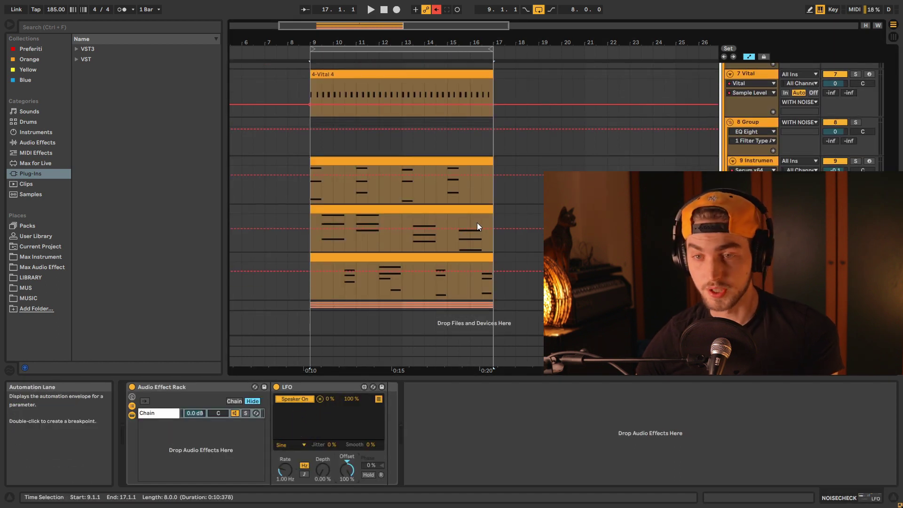
Select the 4-Vital 4 clip in the WITH NOISE group and play the looped section from bar 9.
{"action": "scroll", "coordinate": [485, 224], "scroll_direction": "up", "scroll_amount": 3}
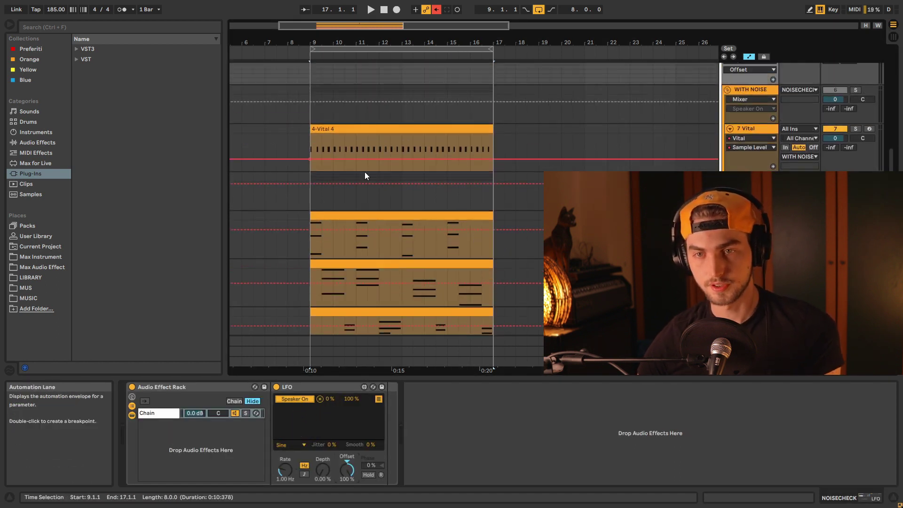
{"action": "left_click", "coordinate": [387, 184]}
{"action": "key", "text": "space"}
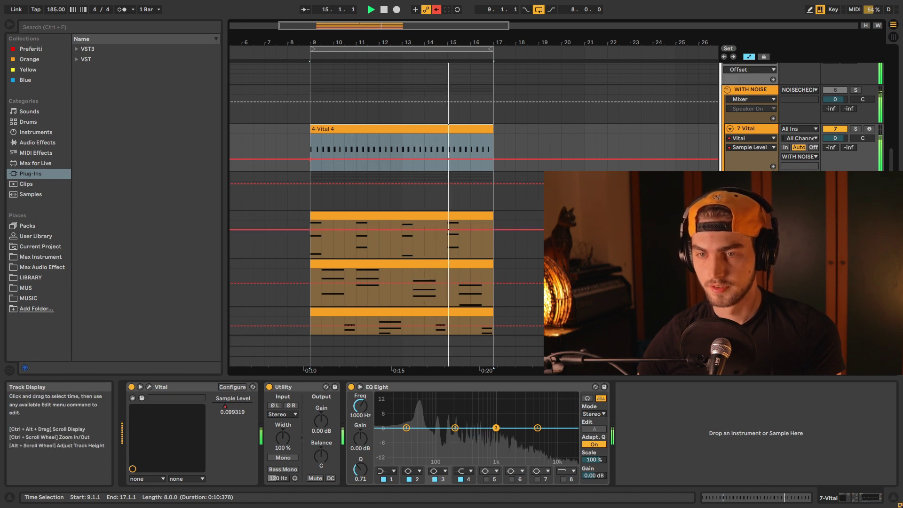
{"action": "scroll", "coordinate": [473, 213], "scroll_direction": "up", "scroll_amount": 5}
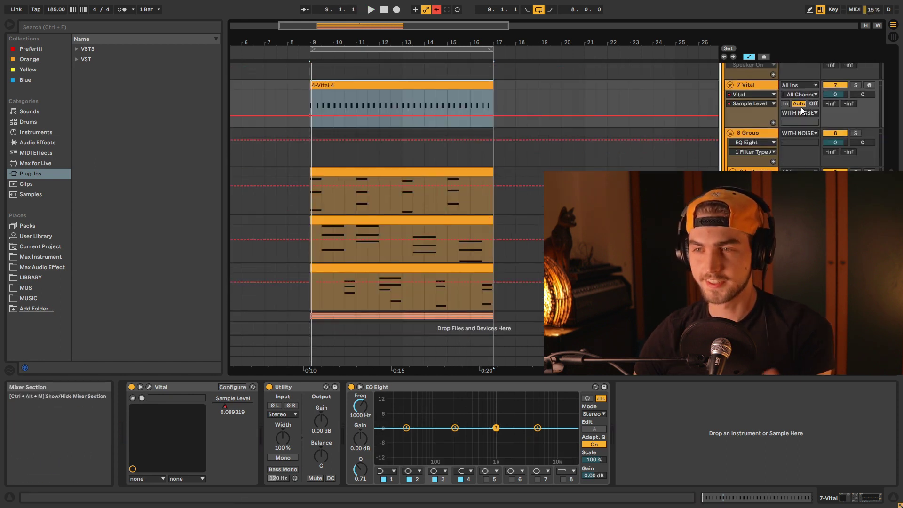
Solo the 7 Vital track and listen to its bass clip on its own.
{"action": "left_click", "coordinate": [854, 85]}
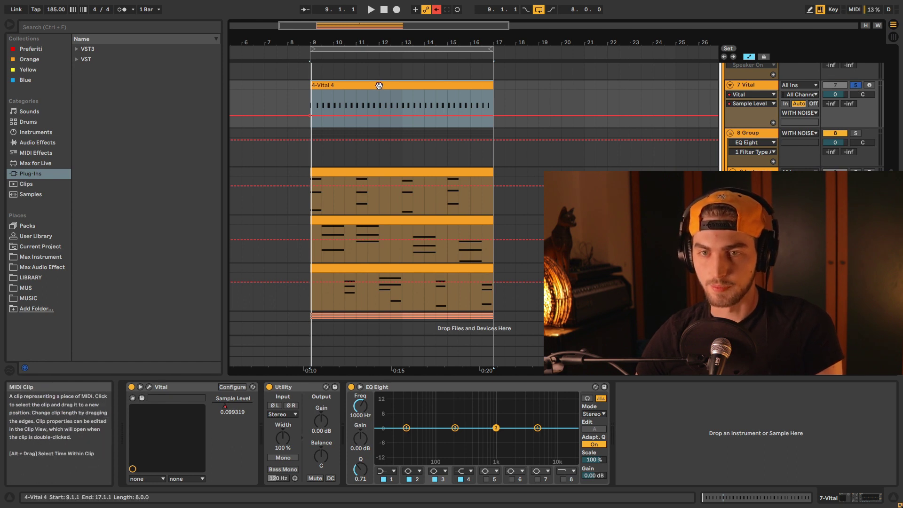
{"action": "key", "text": "space"}
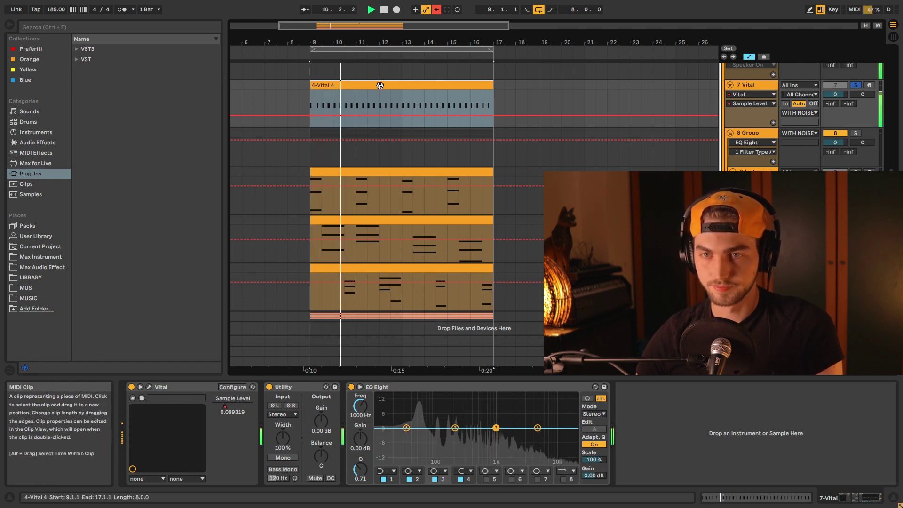
{"action": "key", "text": "space"}
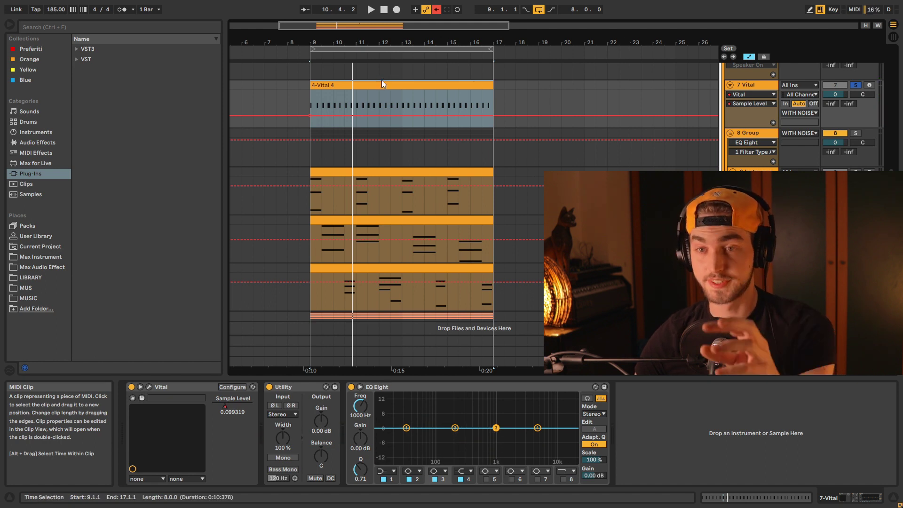
{"action": "left_click", "coordinate": [383, 69]}
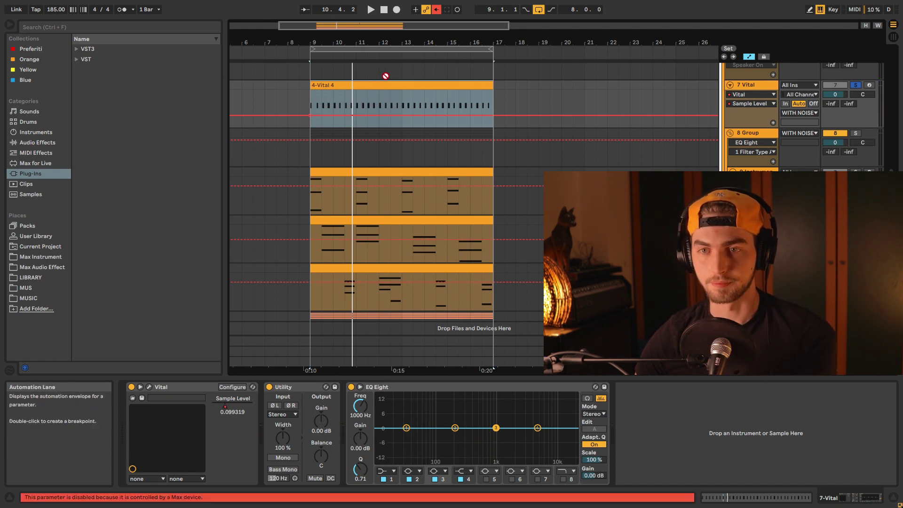
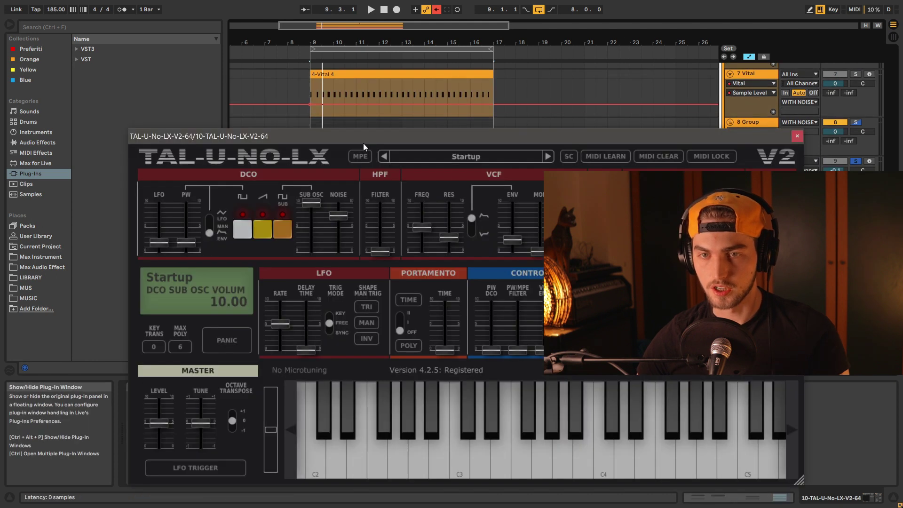
Inspect the DCO noise level in the TAL-U-No-LX plug-in while listening to its track, and close the plug-in window.
{"action": "left_click_drag", "start_coordinate": [363, 143], "coordinate": [345, 114]}
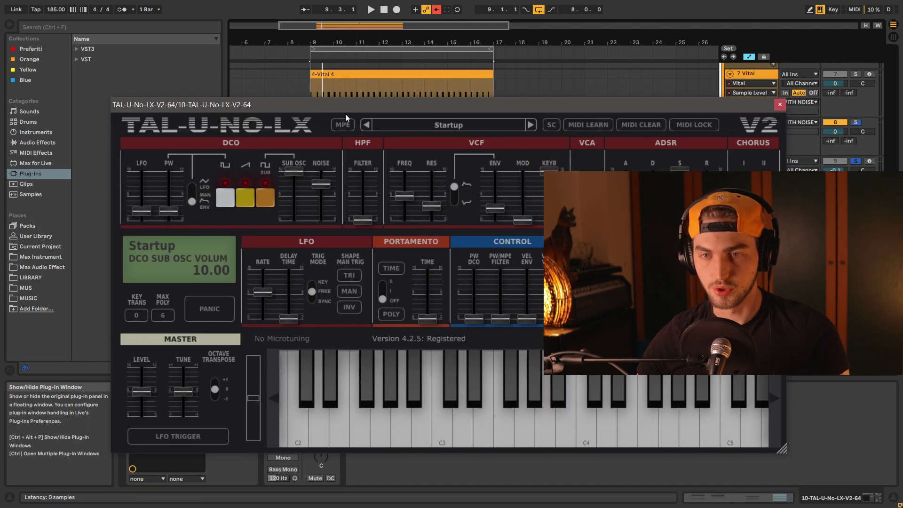
{"action": "mouse_move", "coordinate": [328, 188]}
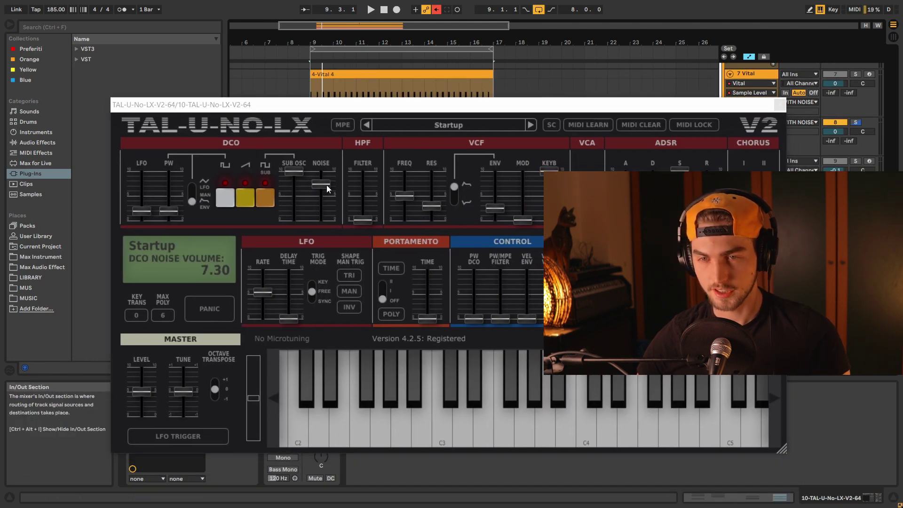
{"action": "key", "text": "space"}
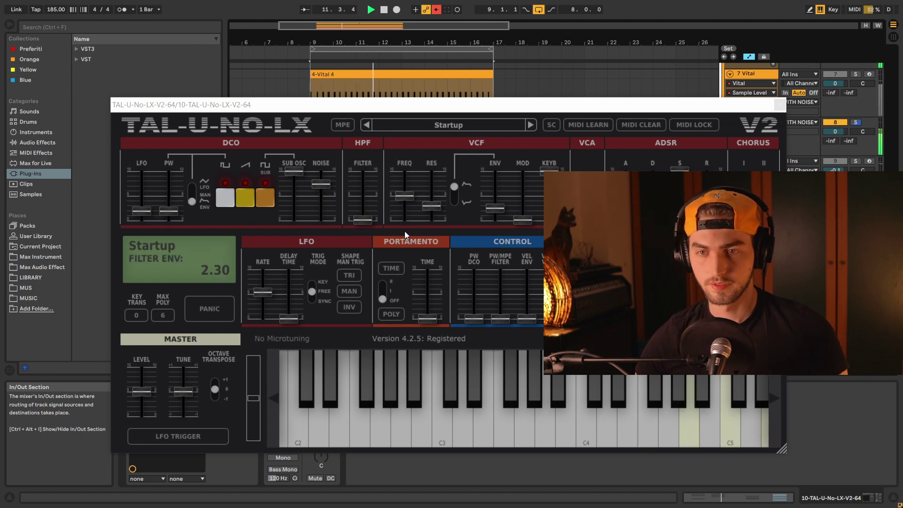
{"action": "key", "text": "space"}
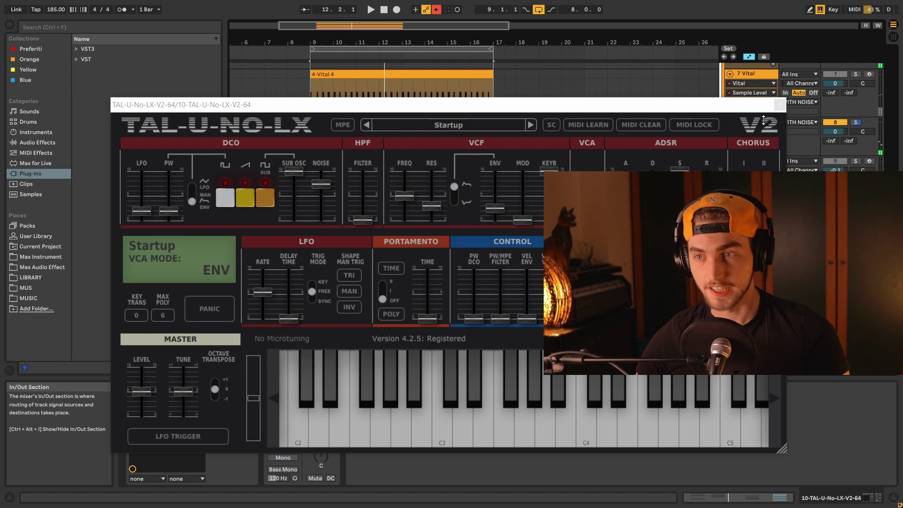
{"action": "left_click", "coordinate": [779, 105]}
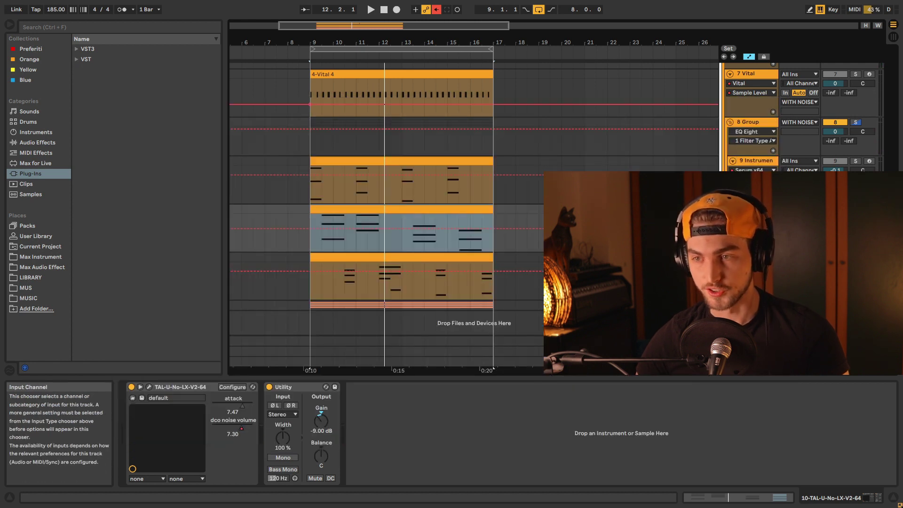
Play the ANA2 chord clip from the middle of bar 10 and open the ANA2 plug-in window.
{"action": "left_click", "coordinate": [408, 255]}
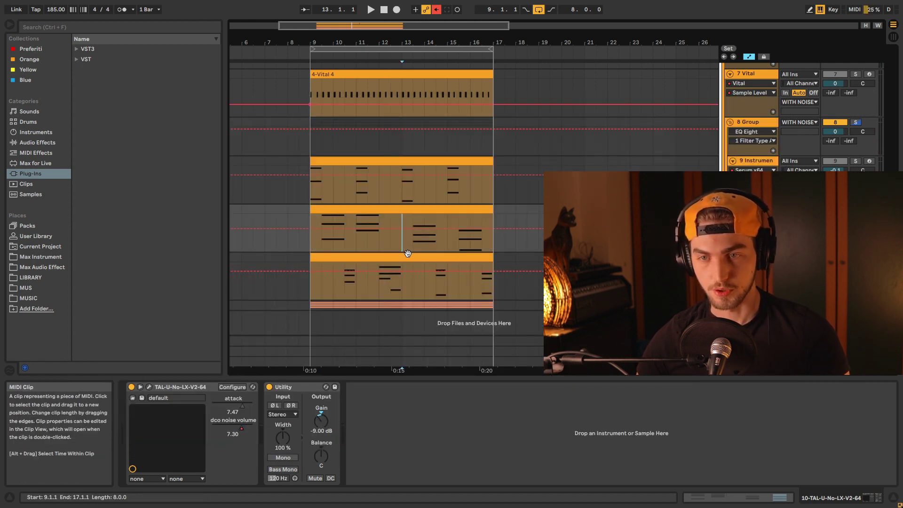
{"action": "left_click", "coordinate": [345, 296]}
{"action": "key", "text": "space"}
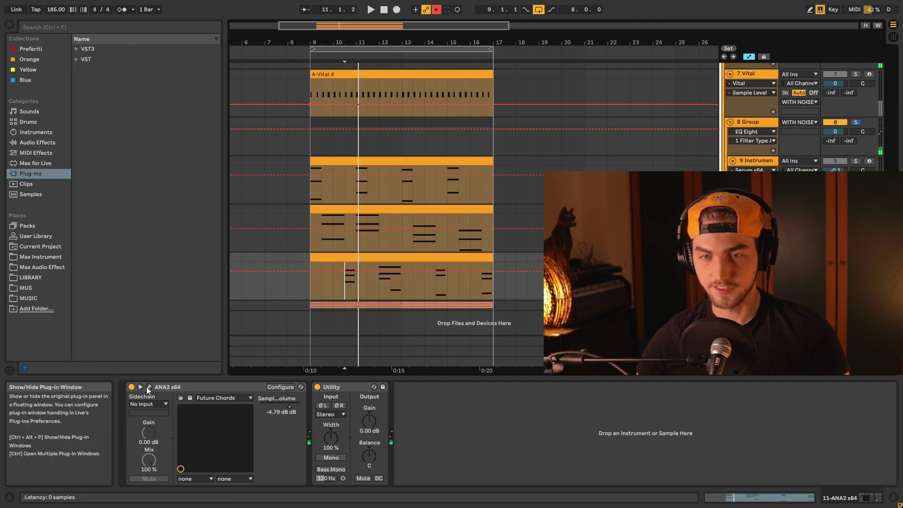
{"action": "left_click", "coordinate": [149, 387]}
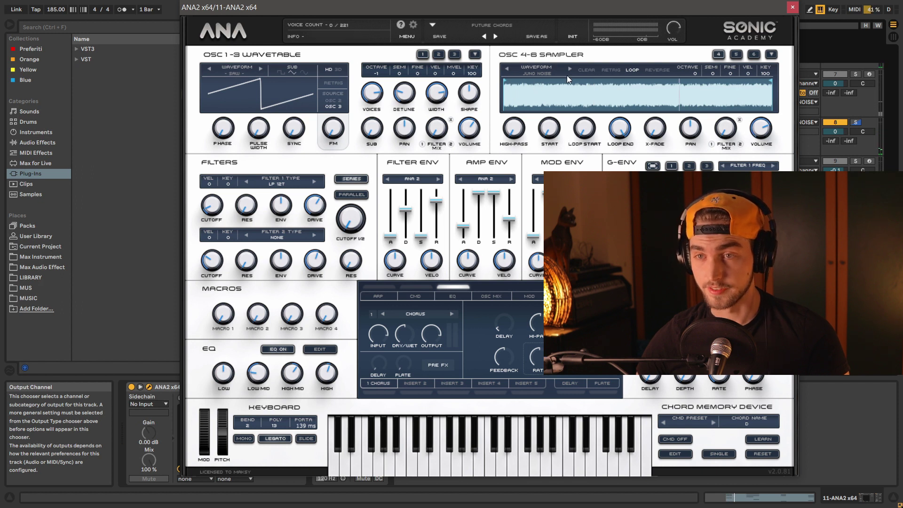
Load the Pink Noise sample into ANA2's Sampler 4 and set that sampler's volume to -4.16 dB.
{"action": "left_click", "coordinate": [543, 75]}
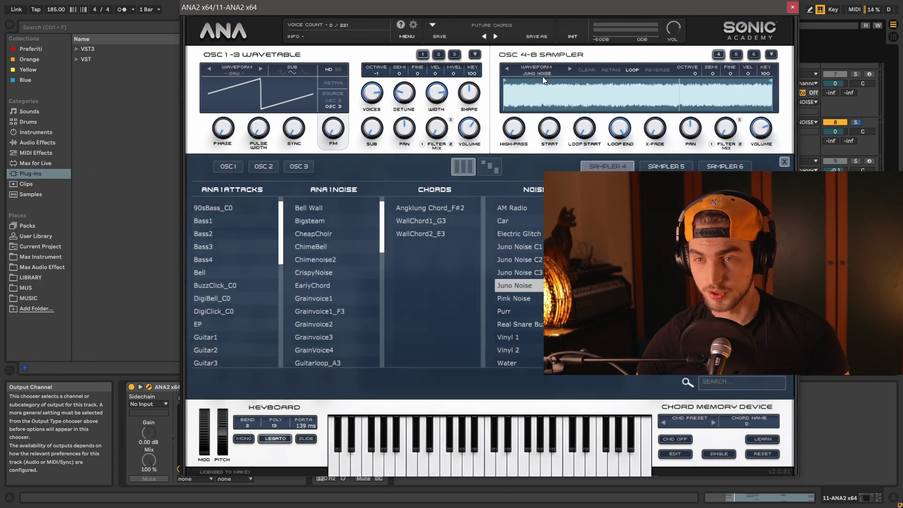
{"action": "left_click", "coordinate": [518, 297]}
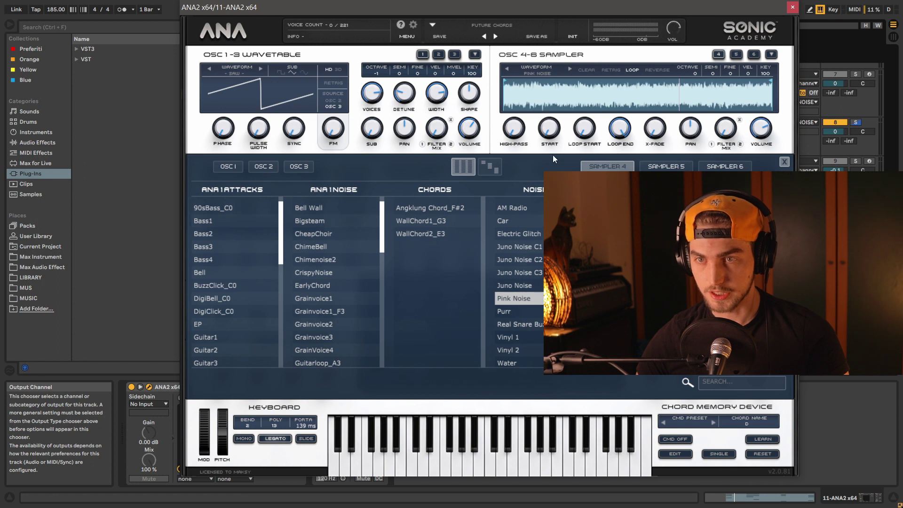
{"action": "left_click", "coordinate": [784, 162]}
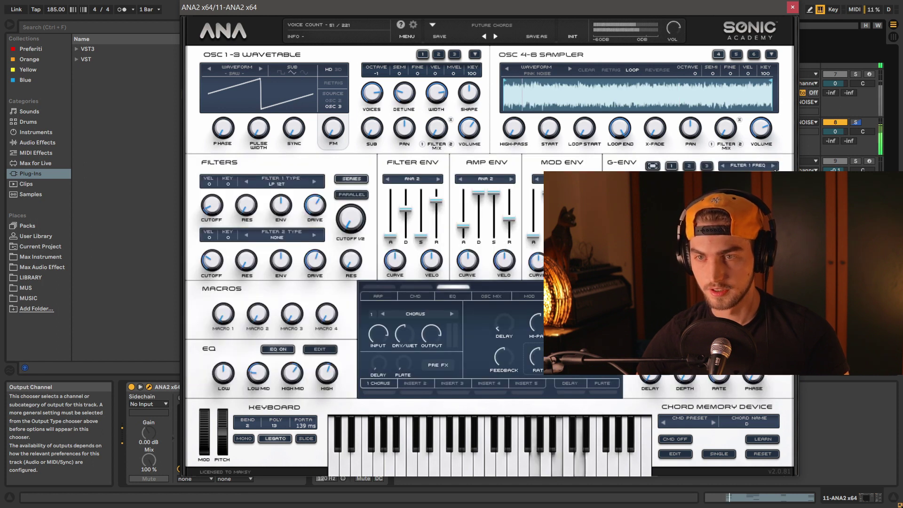
{"action": "mouse_move", "coordinate": [758, 137]}
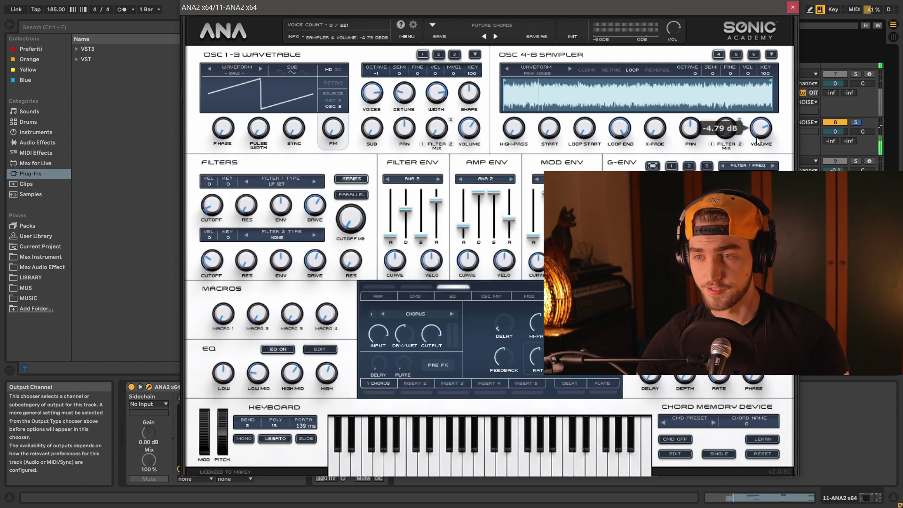
{"action": "key", "text": "ctrl+alt+p"}
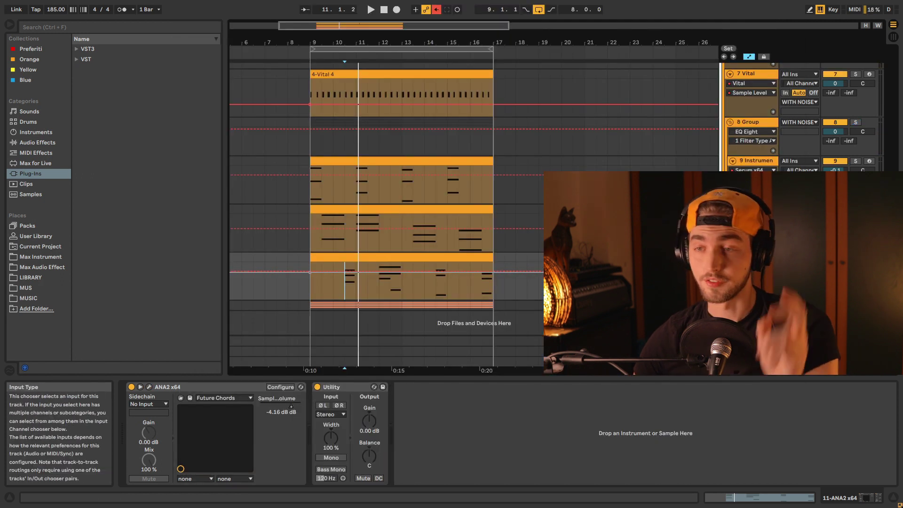
Expand the folded NO NOISE tracks again and compare them with the WITH NOISE tracks.
{"action": "left_click", "coordinate": [730, 305]}
{"action": "scroll", "coordinate": [752, 305], "scroll_direction": "down", "scroll_amount": 3}
{"action": "scroll", "coordinate": [470, 198], "scroll_direction": "down", "scroll_amount": 2}
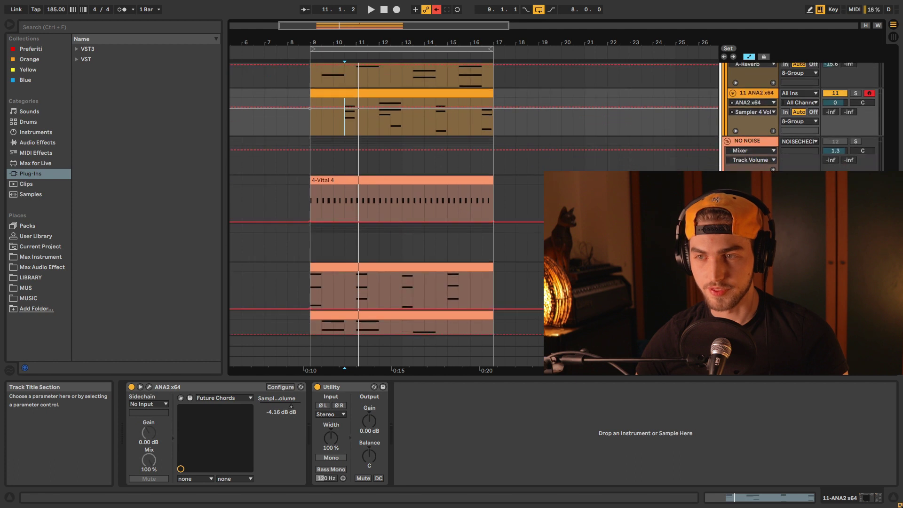
{"action": "scroll", "coordinate": [470, 198], "scroll_direction": "up", "scroll_amount": 3}
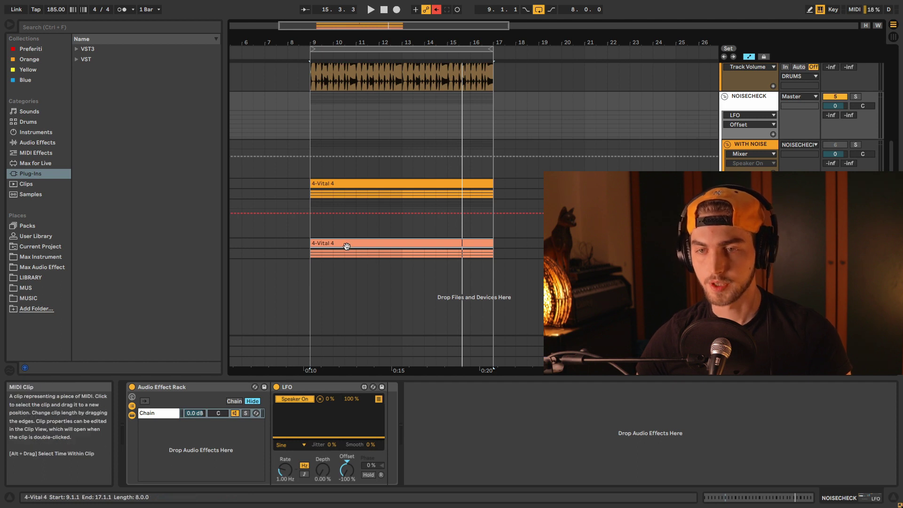
Play the loop and switch the NOISECHECK LFO's Offset between -100% and 100% to compare both groups, ending at 100%.
{"action": "key", "text": "space"}
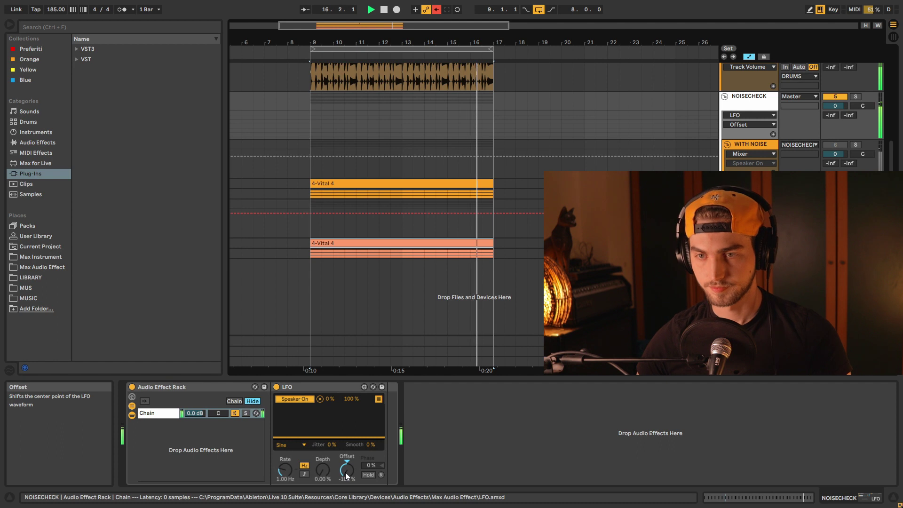
{"action": "left_click_drag", "start_coordinate": [345, 472], "coordinate": [345, 442]}
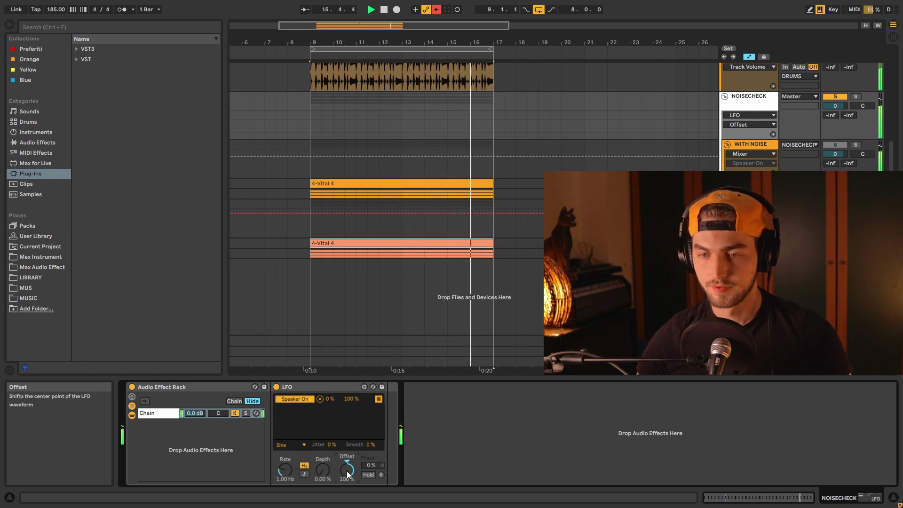
{"action": "left_click_drag", "start_coordinate": [347, 472], "coordinate": [347, 506]}
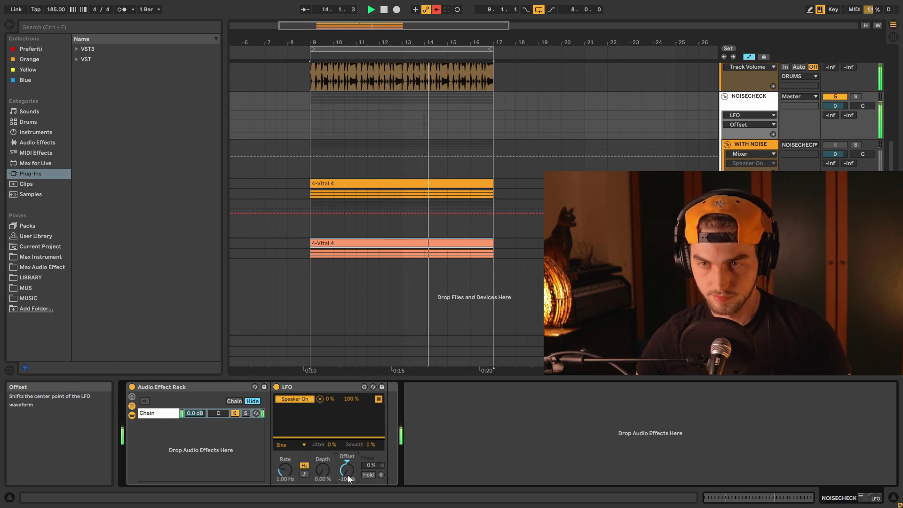
{"action": "left_click_drag", "start_coordinate": [348, 470], "coordinate": [429, 343]}
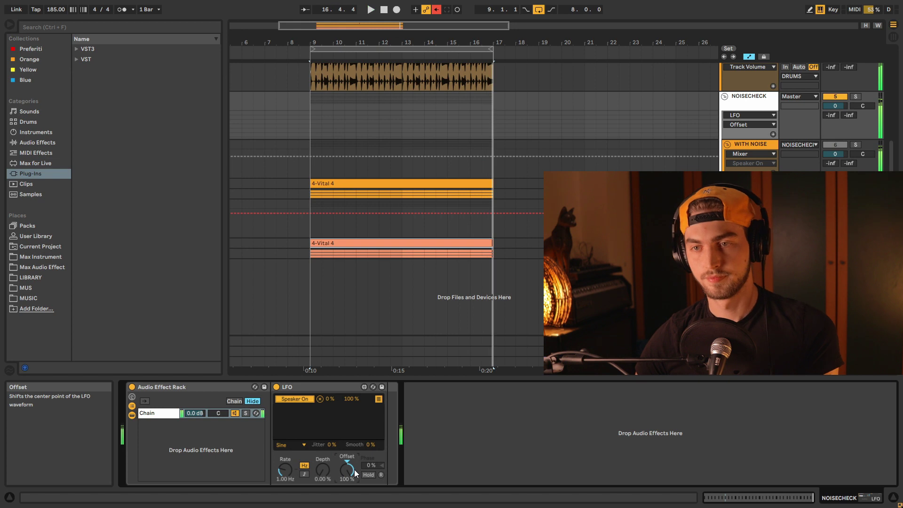
{"action": "key", "text": "space"}
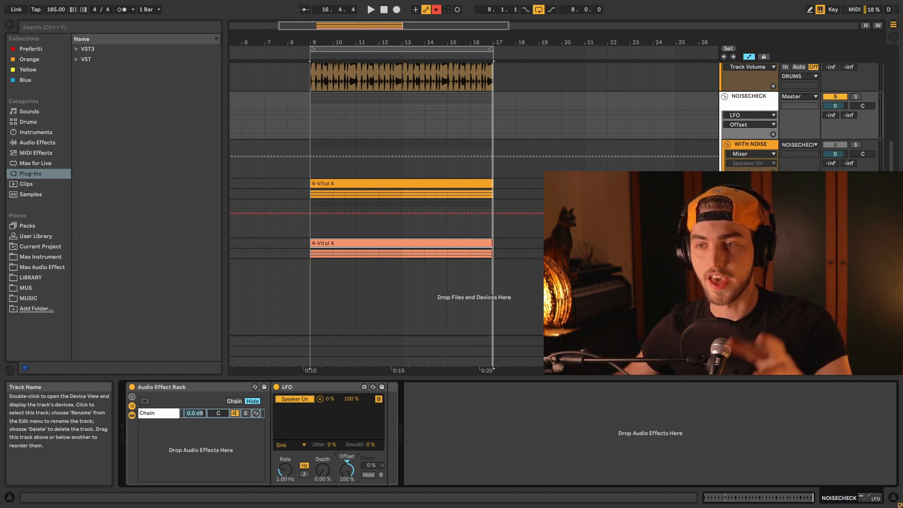
Close the TAL-U-No-LX window and open the Serum window from the third chain of track 9's Instrument Rack.
{"action": "key", "text": "space"}
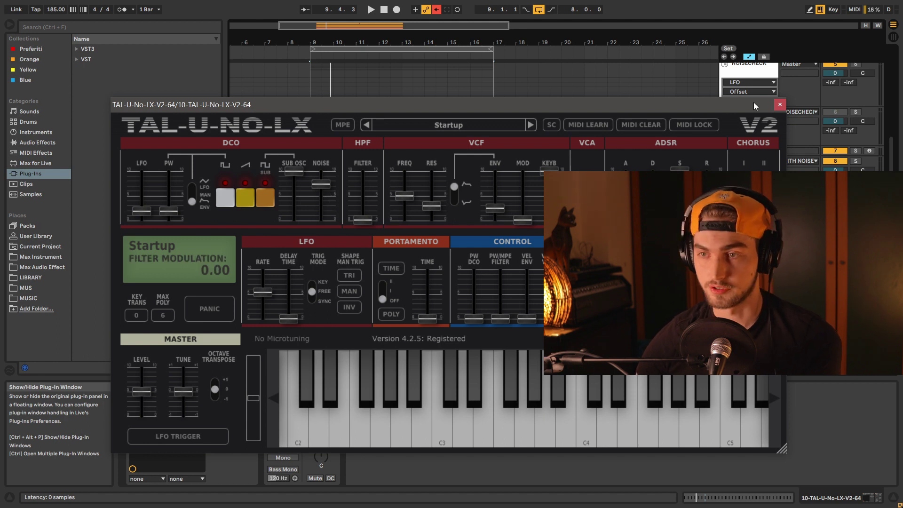
{"action": "left_click", "coordinate": [779, 105]}
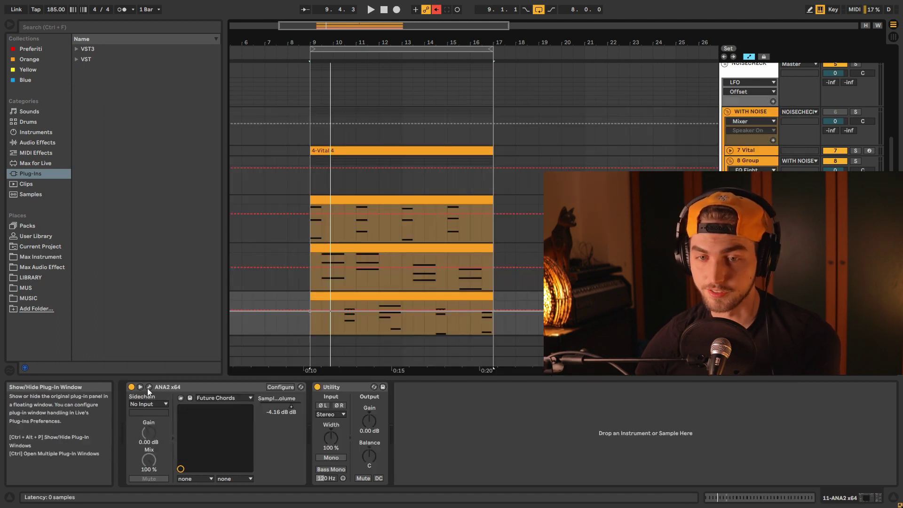
{"action": "key", "text": "Up"}
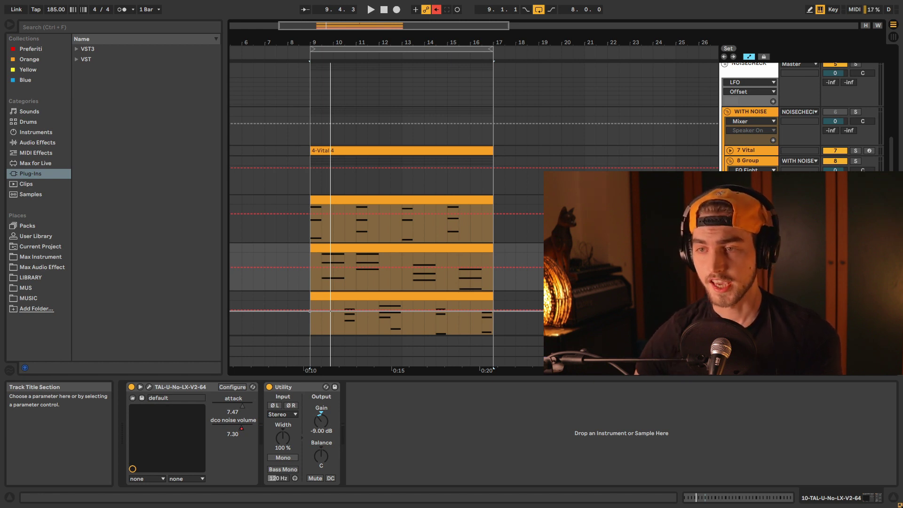
{"action": "key", "text": "Up"}
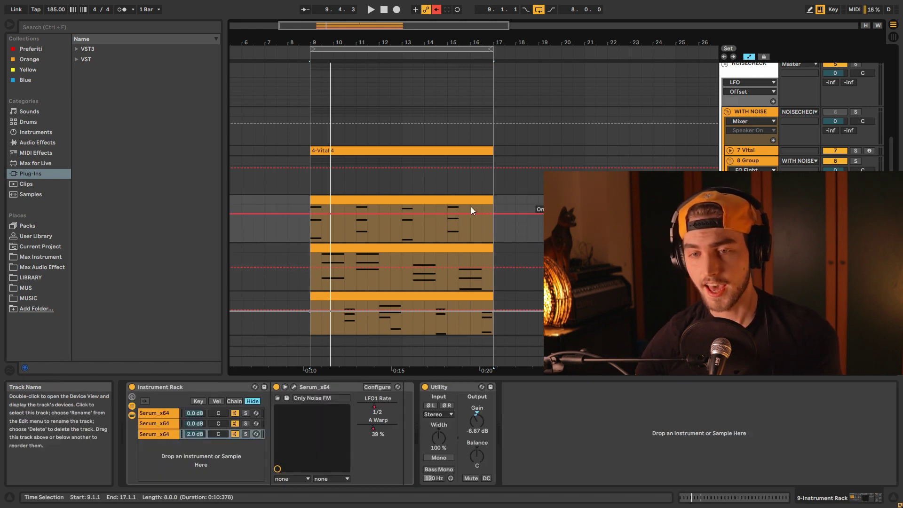
{"action": "left_click", "coordinate": [294, 387]}
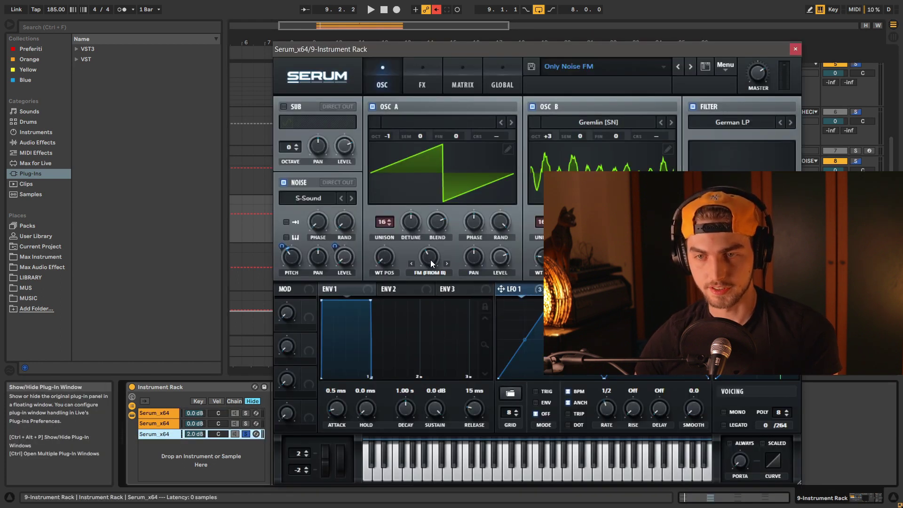
Play the soloed Serum chain in short bursts while raising Osc A's FM (From B) amount.
{"action": "key", "text": "space"}
{"action": "key", "text": "space"}
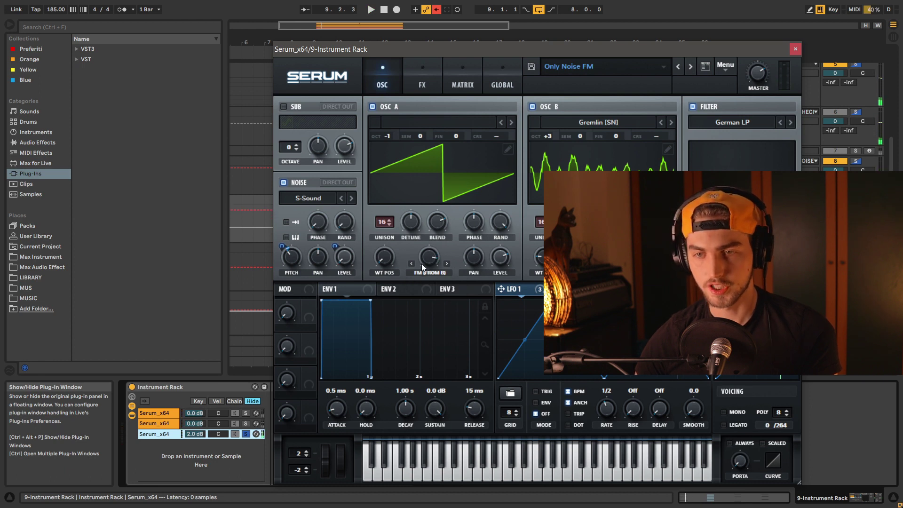
{"action": "key", "text": "space"}
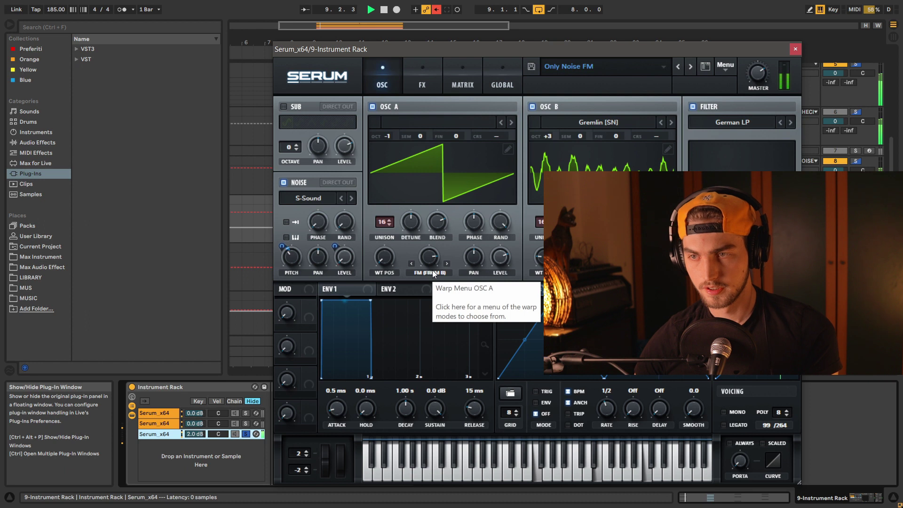
{"action": "key", "text": "space"}
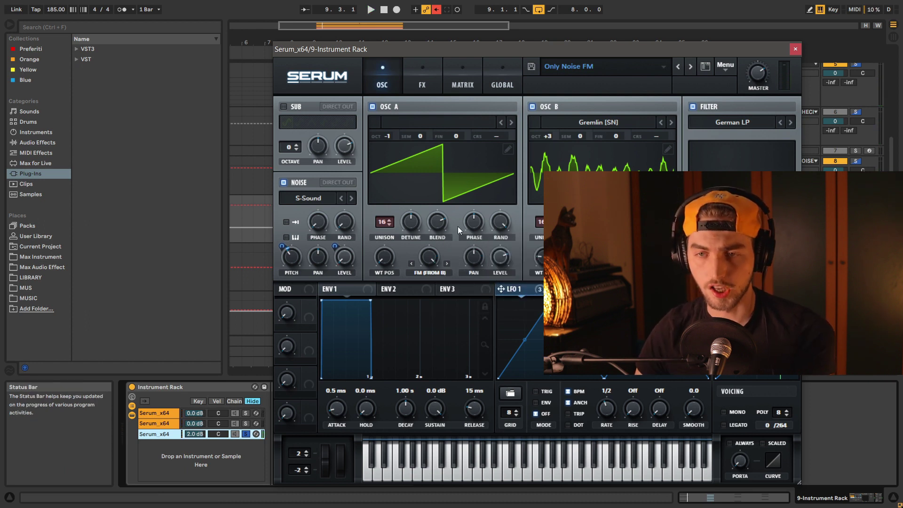
Set Osc A's unison to 1 voice and load the Basic Shapes wavetable in both Osc A and Osc B.
{"action": "double_click", "coordinate": [382, 223]}
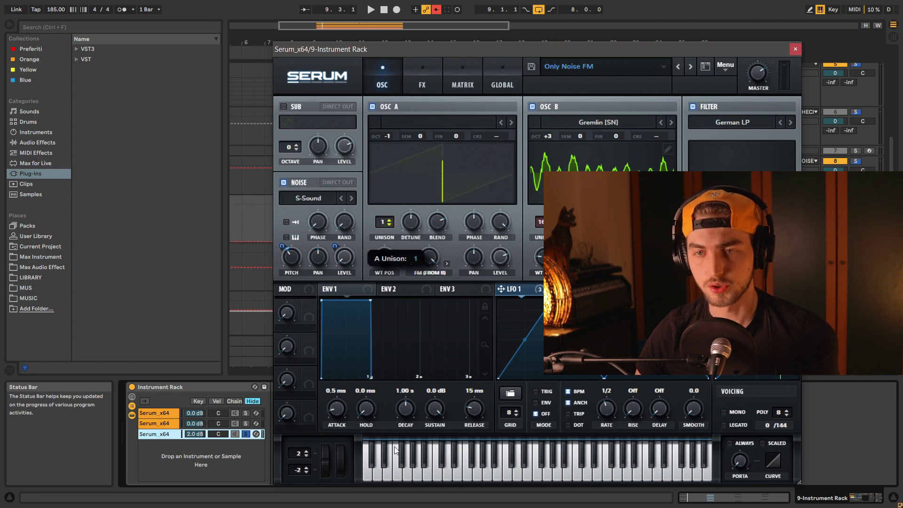
{"action": "left_click", "coordinate": [511, 123]}
{"action": "left_click", "coordinate": [500, 122]}
{"action": "left_click", "coordinate": [499, 122]}
{"action": "left_click", "coordinate": [464, 122]}
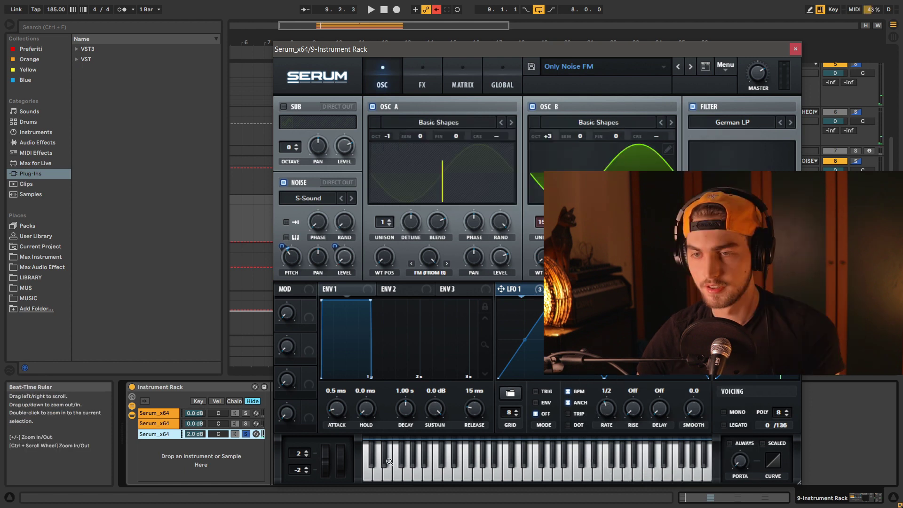
Set Osc A's unison to 16 voices and audition the Basic Shapes FM sound in short bursts.
{"action": "key", "text": "space"}
{"action": "left_click_drag", "start_coordinate": [384, 221], "coordinate": [395, 71]}
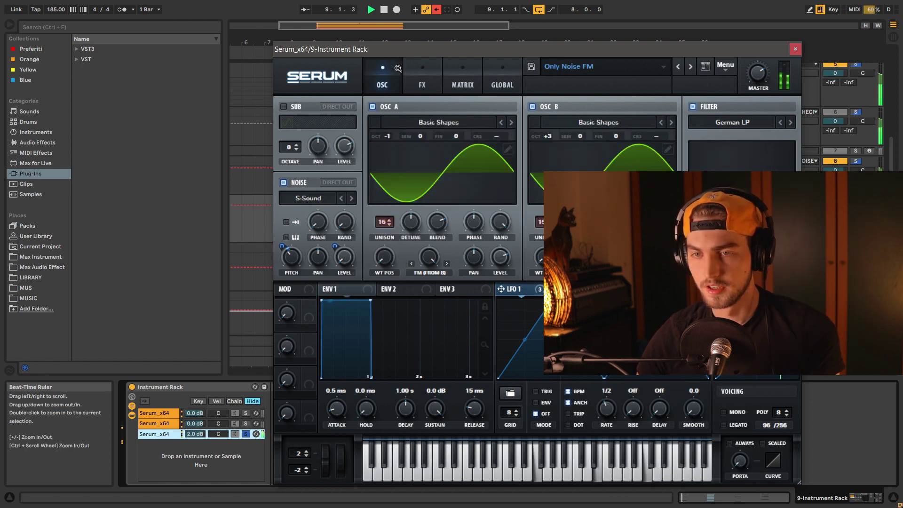
{"action": "key", "text": "space"}
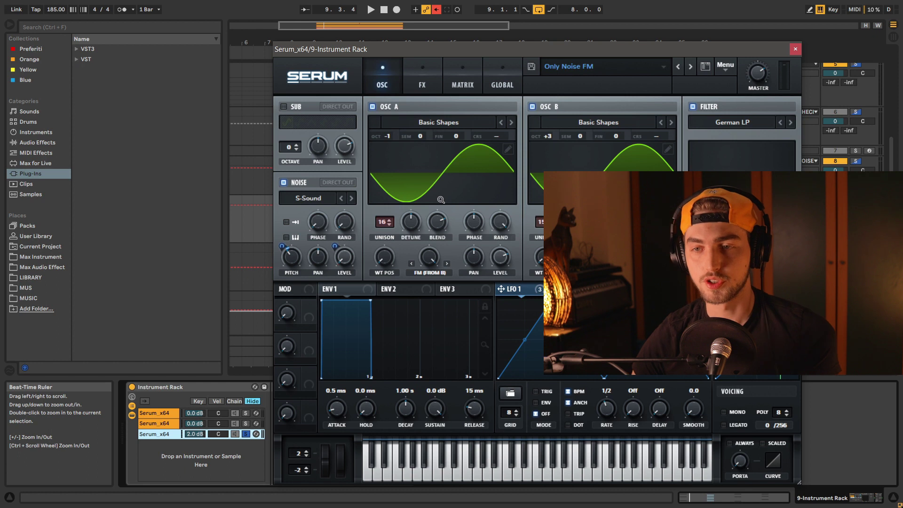
{"action": "key", "text": "space"}
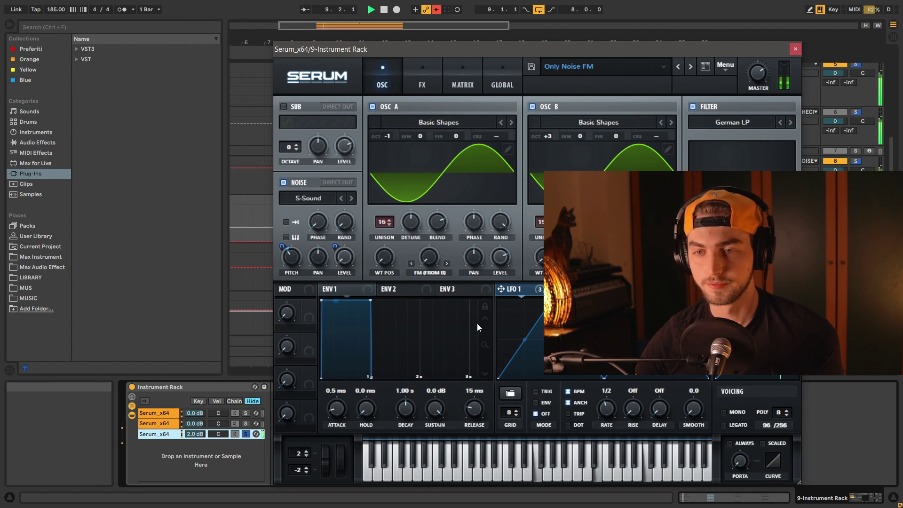
{"action": "key", "text": "space"}
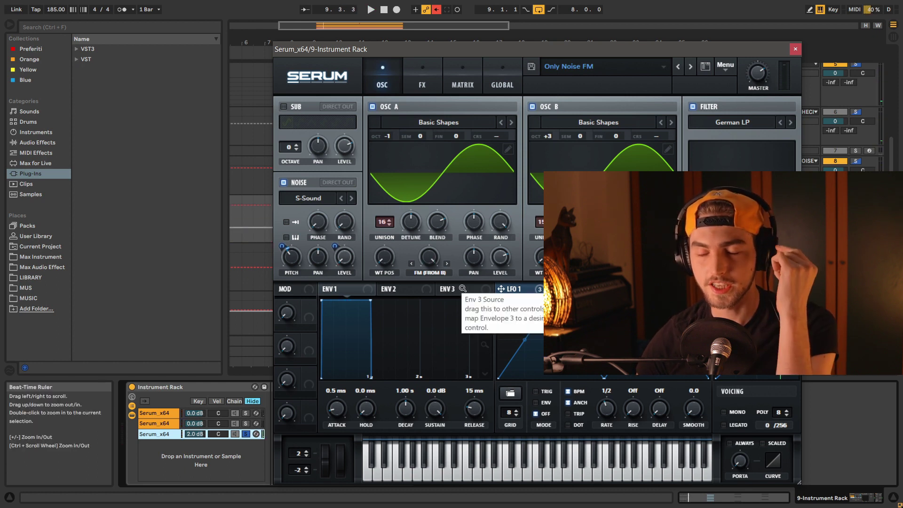